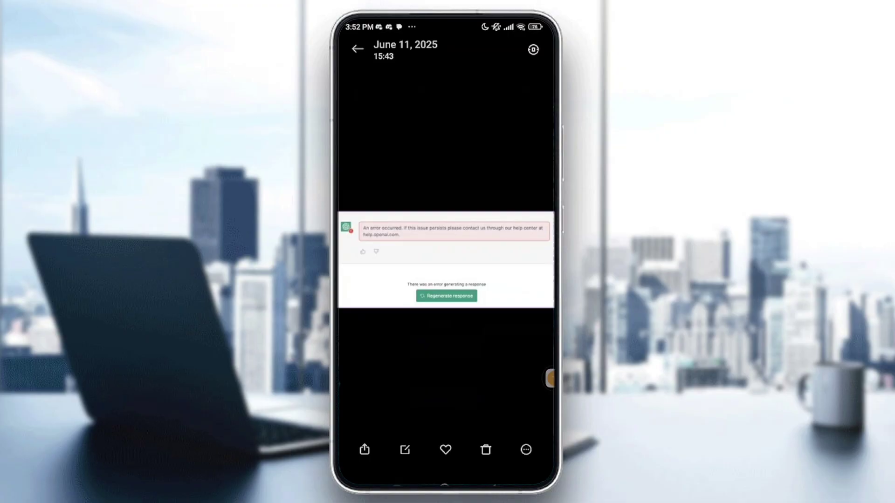
# Step: Switch to ChatGPT from recents, then swipe its card away to close it completely
pyautogui.moveTo(445, 486); pyautogui.dragTo(446, 315)
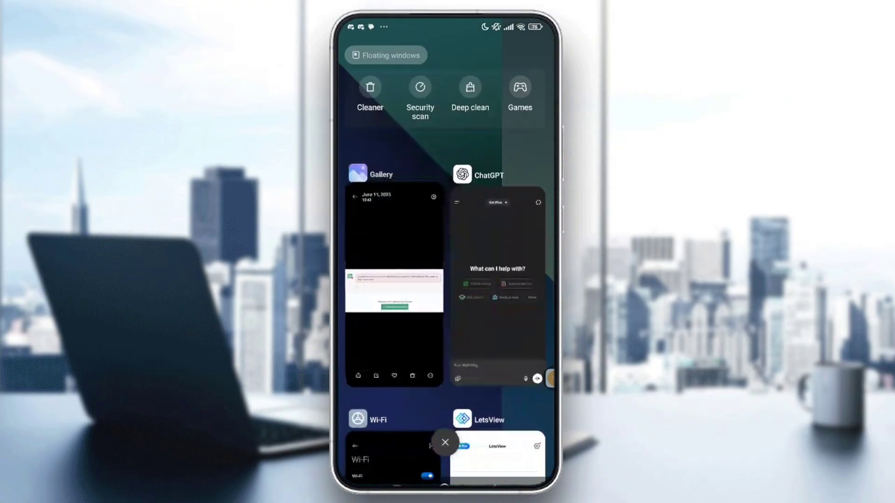
pyautogui.click(483, 280)
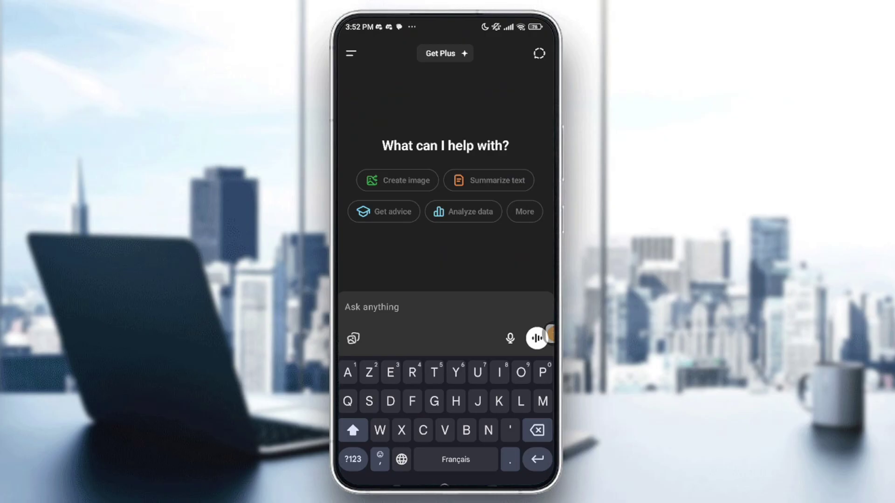
pyautogui.moveTo(446, 486); pyautogui.dragTo(446, 315)
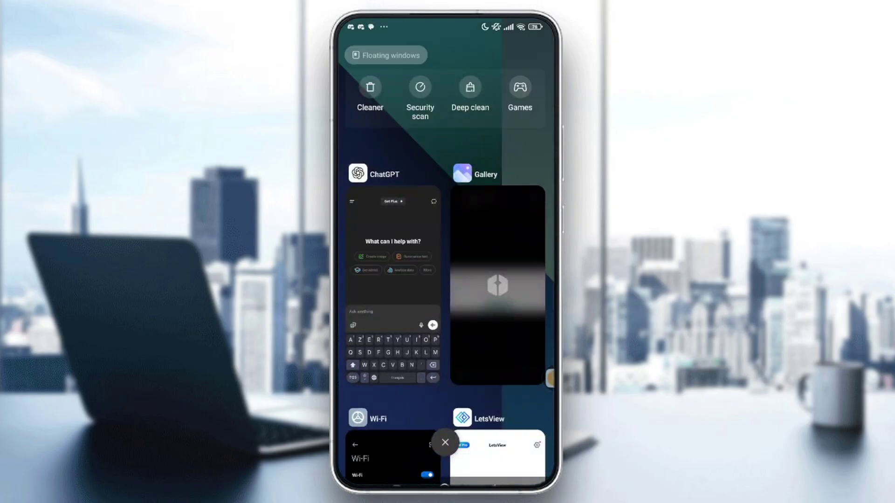
pyautogui.moveTo(392, 280); pyautogui.dragTo(343, 280)
# Step: Return home, move to the next home page and relaunch ChatGPT fresh
pyautogui.click(446, 442)
pyautogui.moveTo(503, 280); pyautogui.dragTo(385, 280)
pyautogui.click(369, 321)
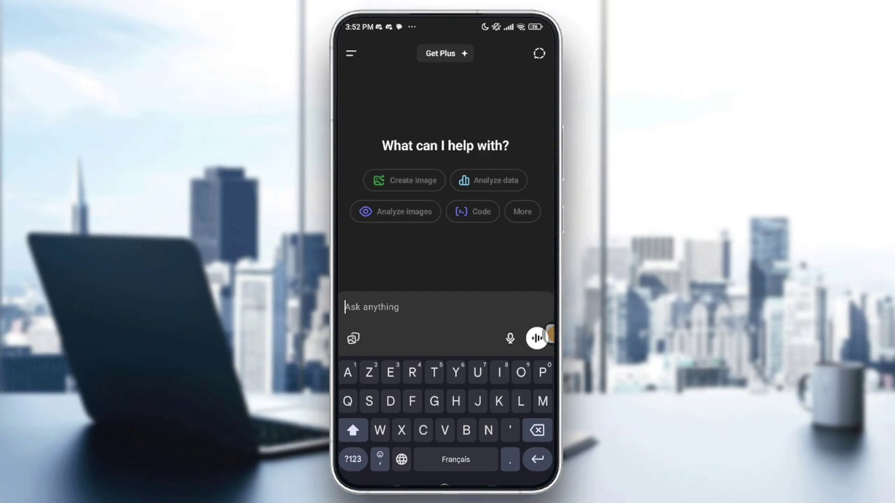
# Step: Pull down the quick settings panel to check the phone's Wi-Fi connectivity
pyautogui.moveTo(518, 21); pyautogui.dragTo(517, 279)
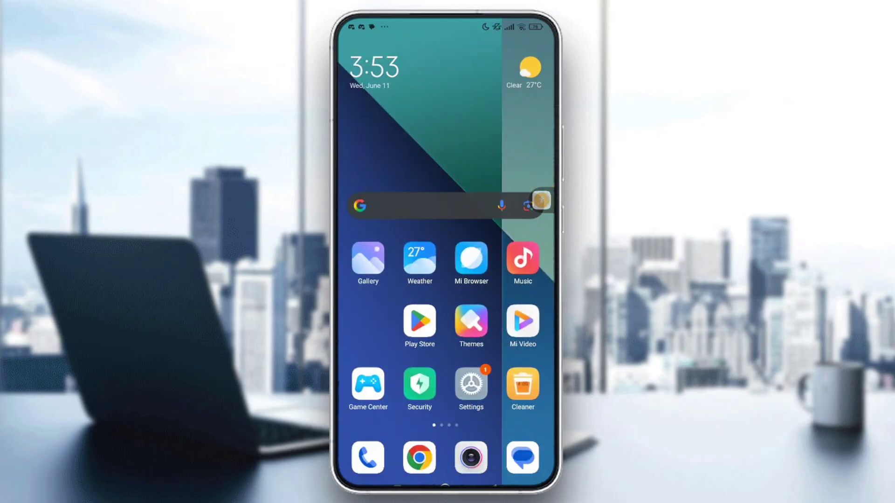
# Step: Launch Google Play Store and start a new search from its search page
pyautogui.click(420, 321)
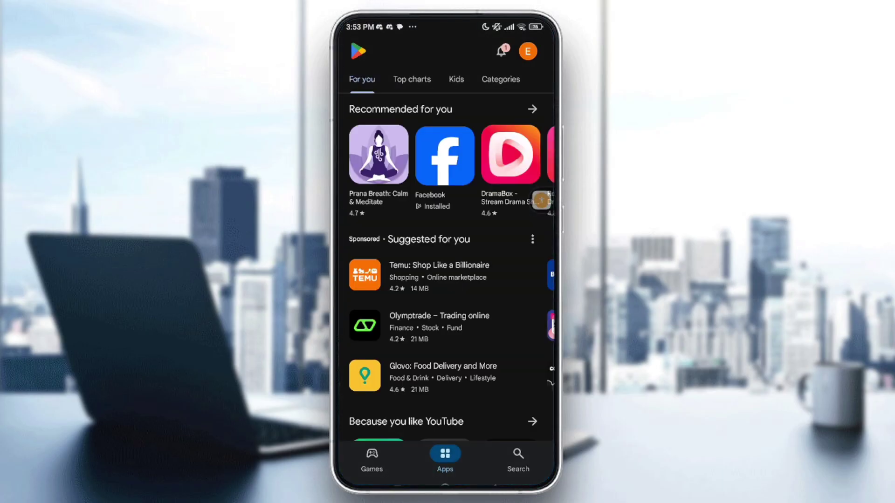
pyautogui.click(518, 459)
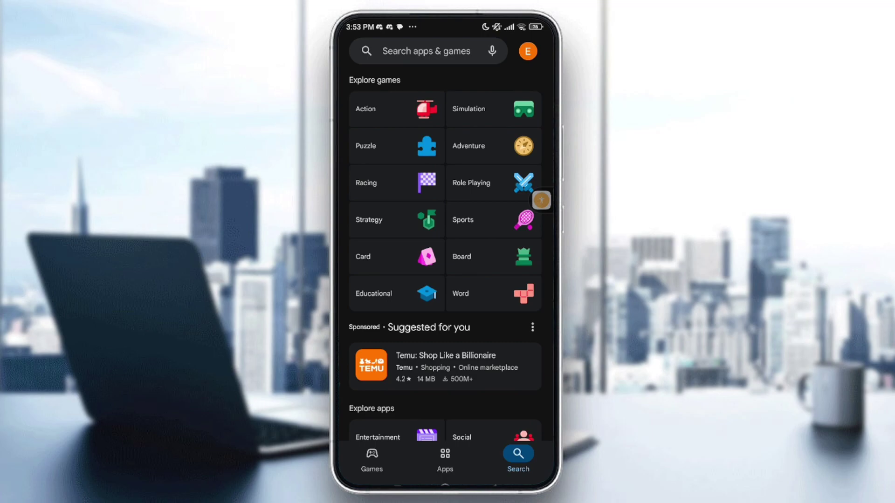
pyautogui.moveTo(541, 200)
pyautogui.mouseDown()
pyautogui.moveTo(528, 390)
pyautogui.moveTo(538, 424)
pyautogui.moveTo(480, 211)
pyautogui.moveTo(541, 134)
pyautogui.mouseUp()
pyautogui.click(426, 52)
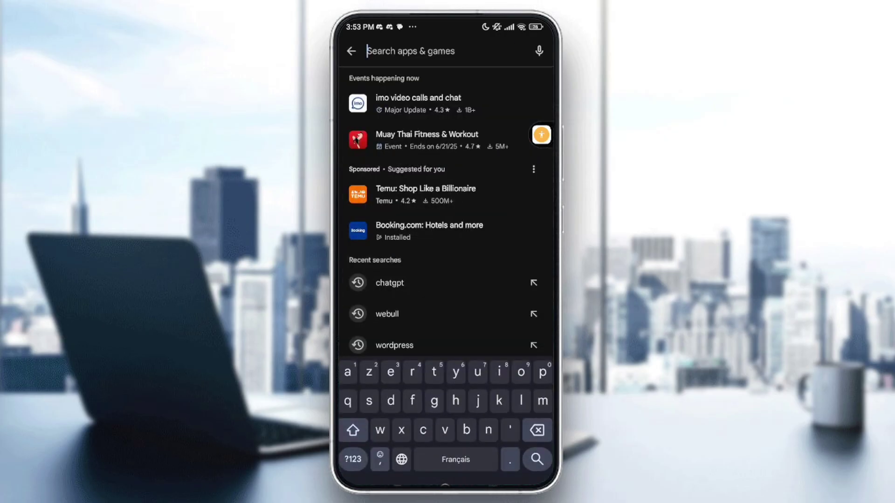
pyautogui.write('chat')
# Step: Pick the 'chatgpt' recent search and view ChatGPT's installed listing with its Open option
pyautogui.click(389, 82)
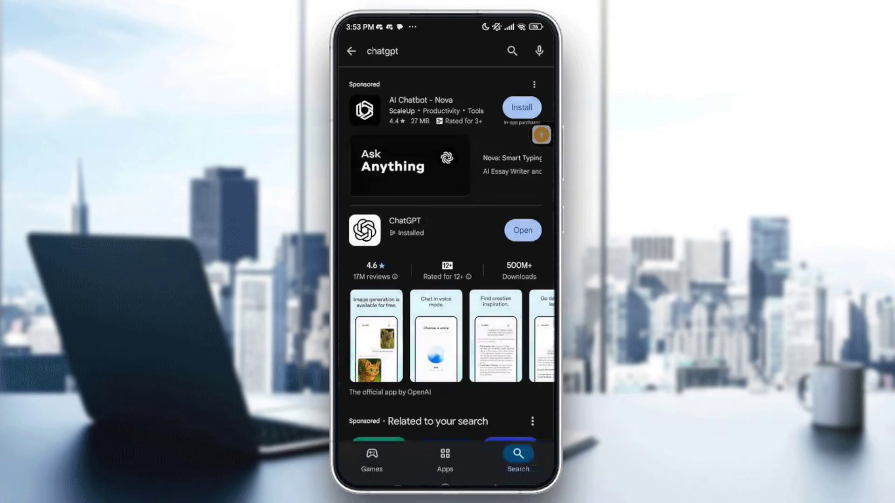
pyautogui.click(404, 227)
pyautogui.moveTo(541, 134)
pyautogui.mouseDown()
pyautogui.moveTo(536, 200)
pyautogui.moveTo(539, 127)
pyautogui.moveTo(415, 146)
pyautogui.moveTo(539, 157)
pyautogui.moveTo(424, 127)
pyautogui.moveTo(510, 165)
pyautogui.moveTo(476, 102)
pyautogui.moveTo(461, 161)
pyautogui.moveTo(540, 139)
pyautogui.moveTo(429, 123)
pyautogui.moveTo(537, 157)
pyautogui.moveTo(440, 115)
pyautogui.moveTo(500, 165)
pyautogui.mouseUp()
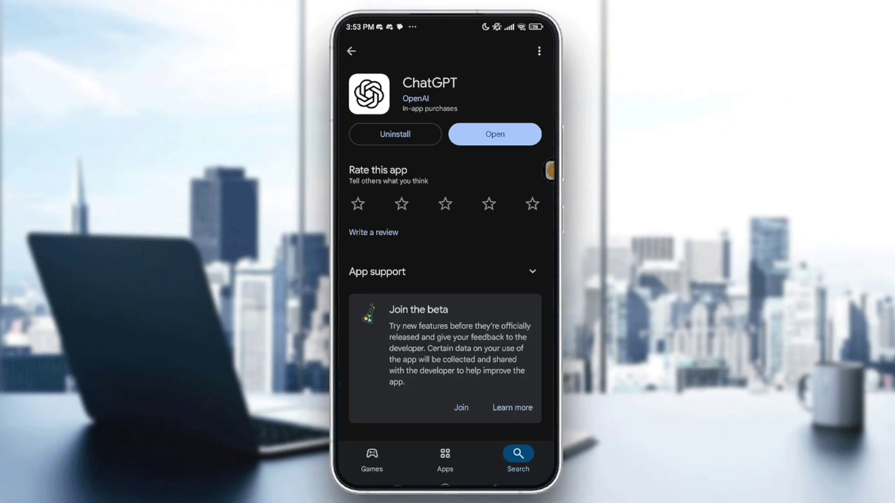
# Step: Leave the Play Store for home and reach Settings > Apps > Manage apps
pyautogui.moveTo(445, 483); pyautogui.dragTo(446, 315)
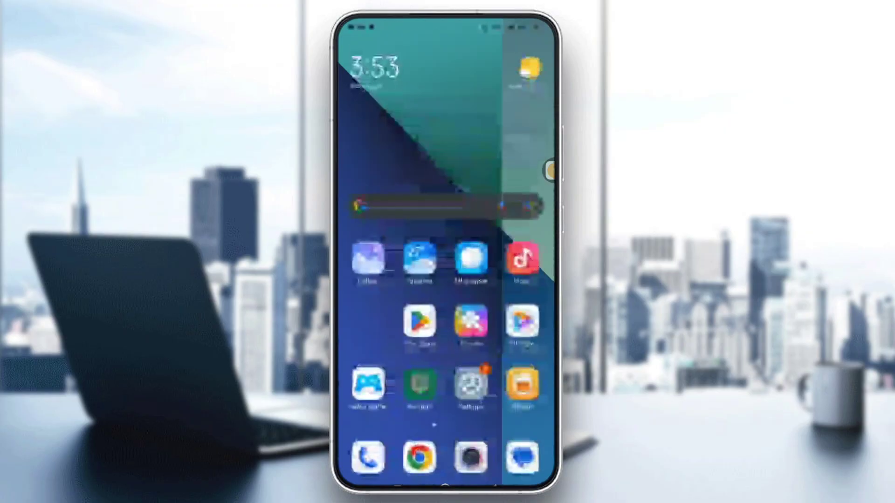
pyautogui.moveTo(364, 279)
pyautogui.mouseDown()
pyautogui.moveTo(531, 280)
pyautogui.moveTo(363, 279)
pyautogui.mouseUp()
pyautogui.click(470, 383)
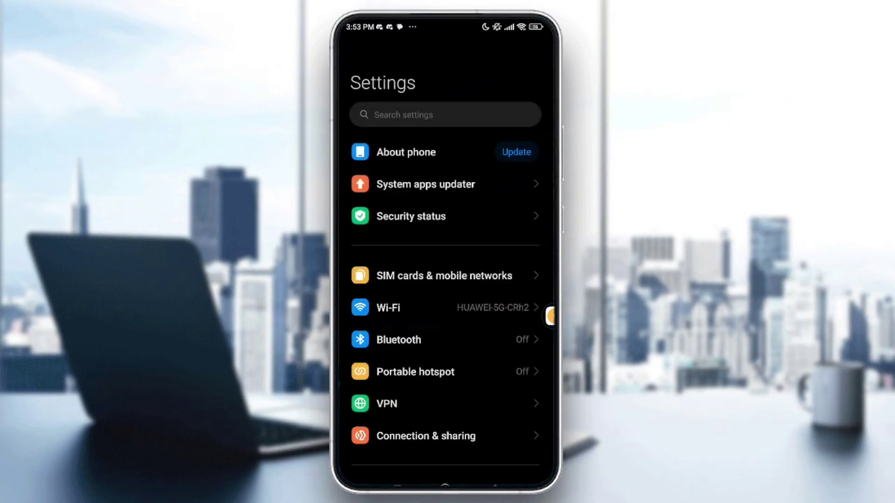
pyautogui.moveTo(445, 384); pyautogui.dragTo(445, 160)
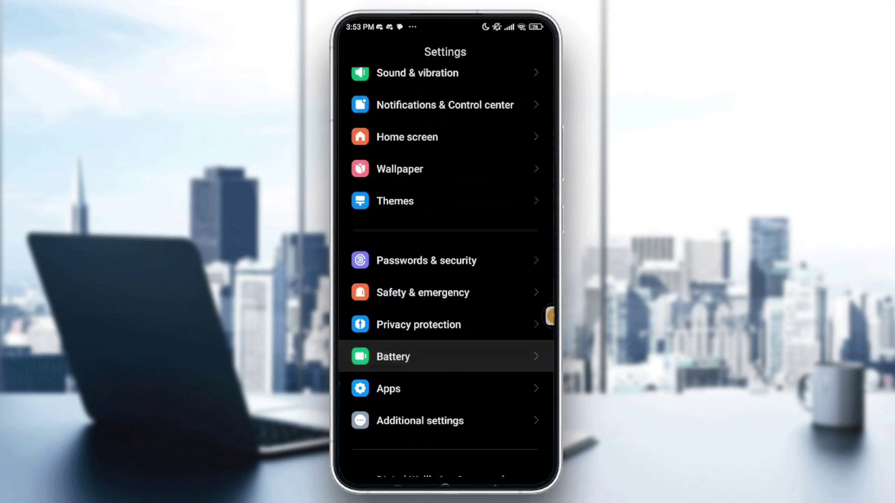
pyautogui.click(541, 361)
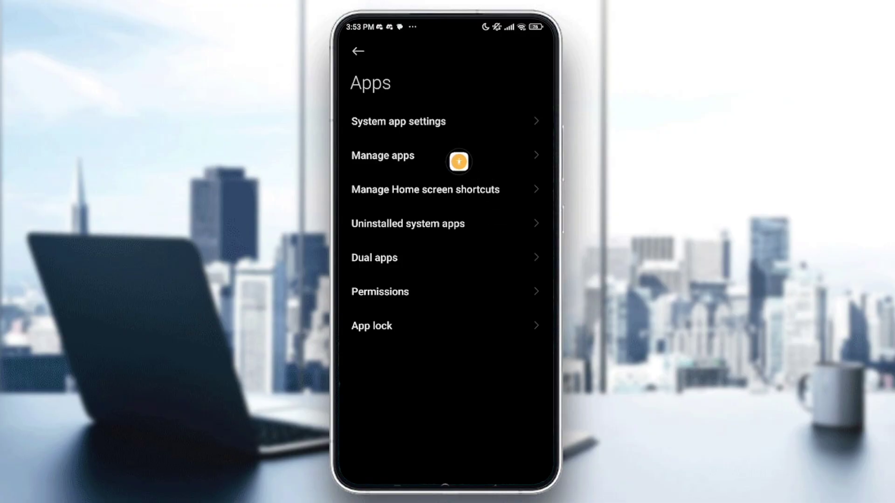
pyautogui.click(539, 178)
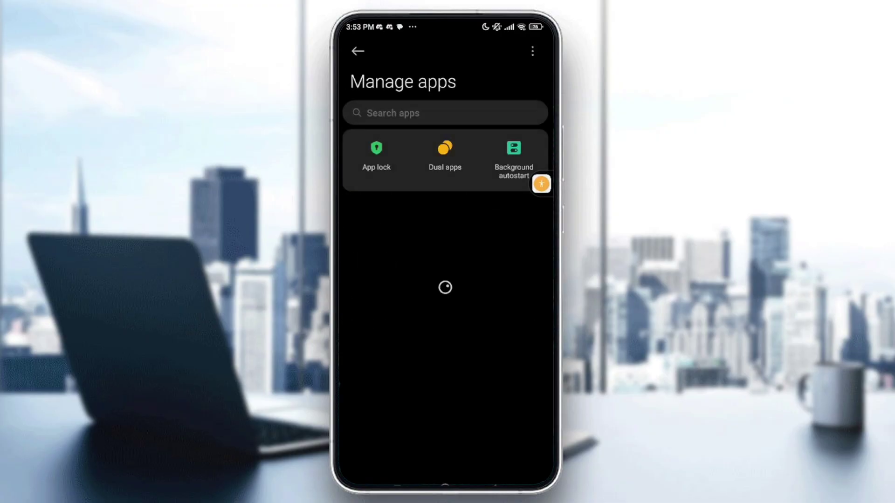
# Step: Search 'cha', enter ChatGPT's app info and clear only its cache, confirming with OK
pyautogui.click(393, 113)
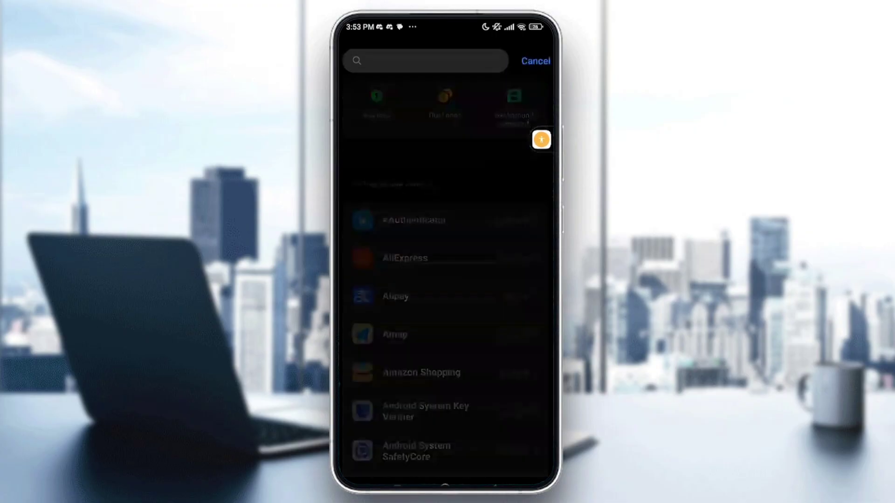
pyautogui.write('cha')
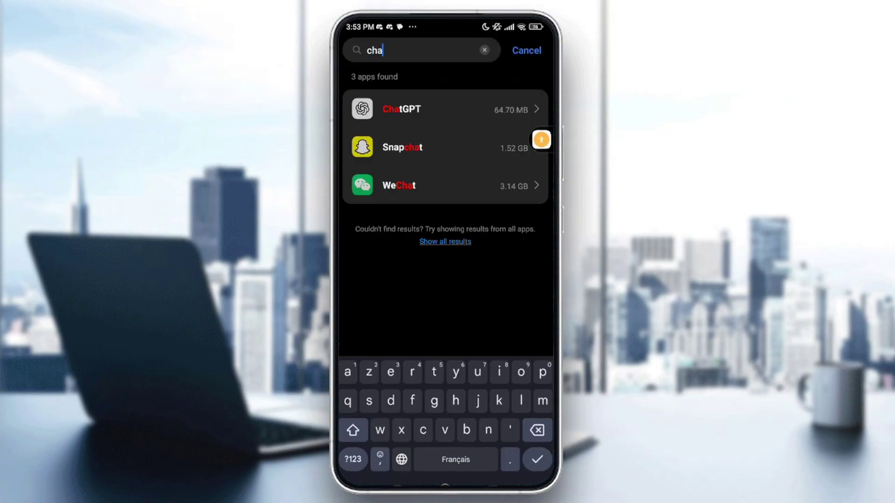
pyautogui.click(402, 109)
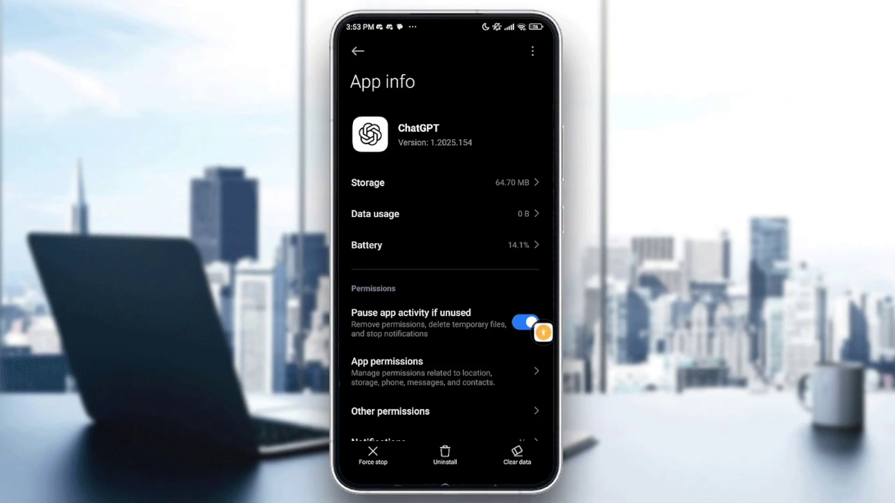
pyautogui.click(517, 454)
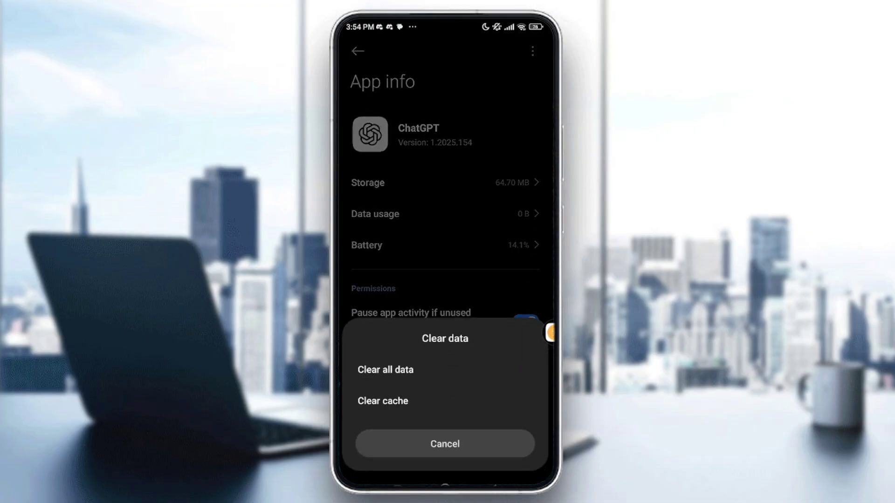
pyautogui.click(467, 401)
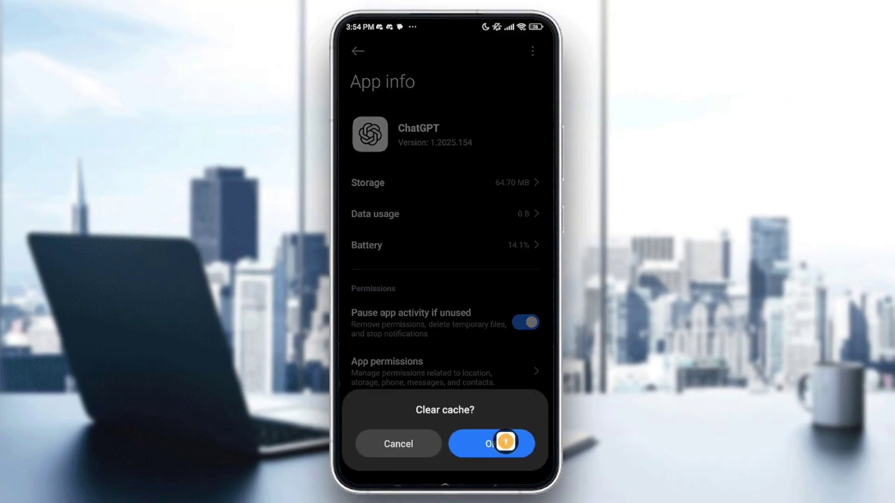
pyautogui.click(505, 443)
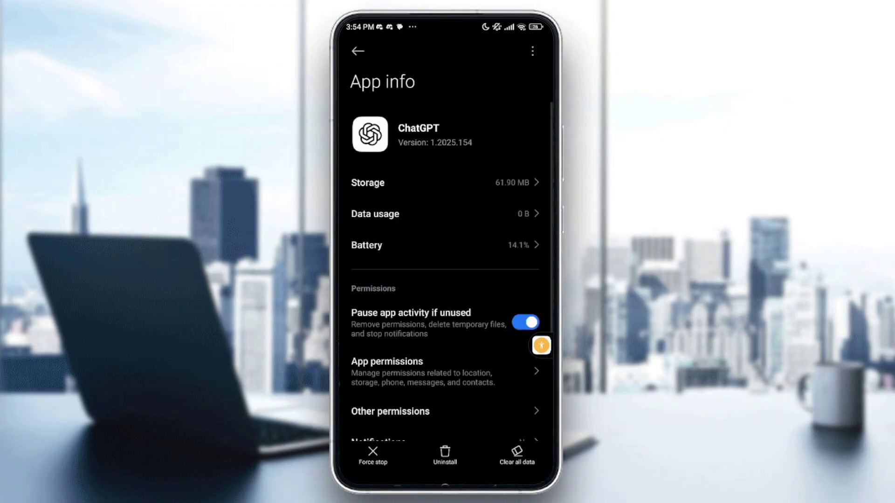